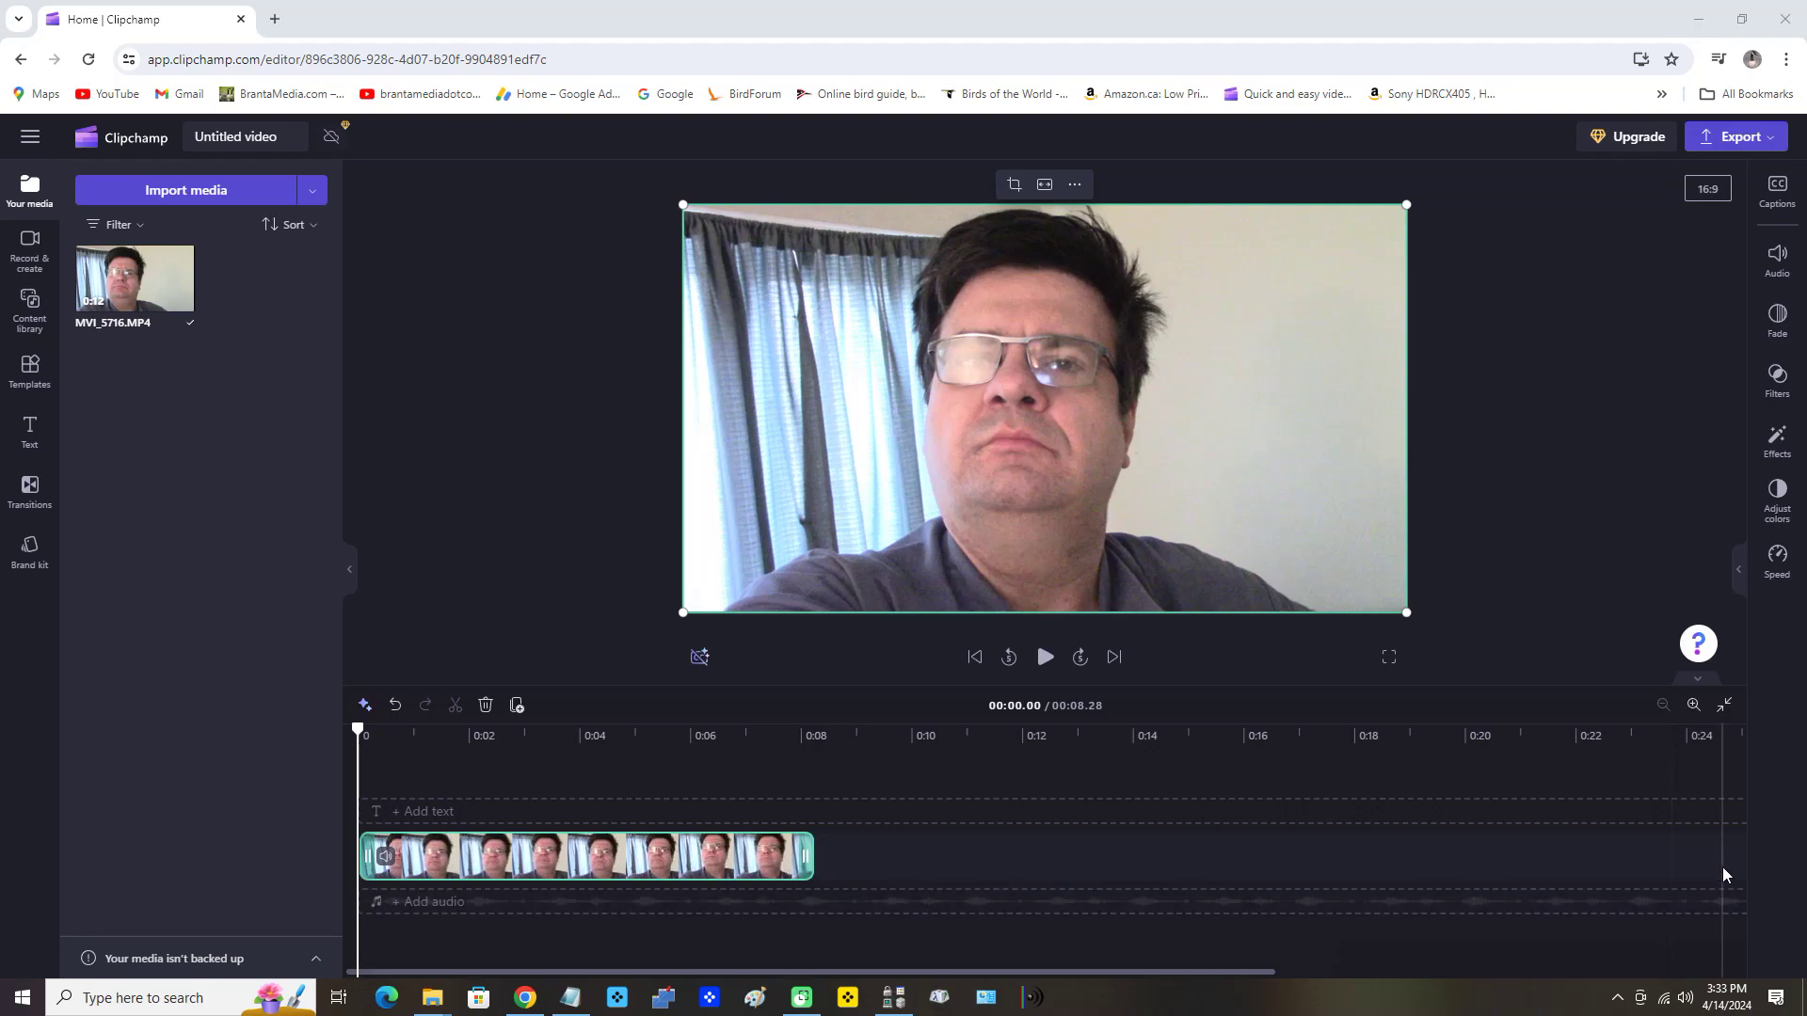
- Preview the clip, then apply the Pulse effect from the Effects list
left_click(1044, 657)
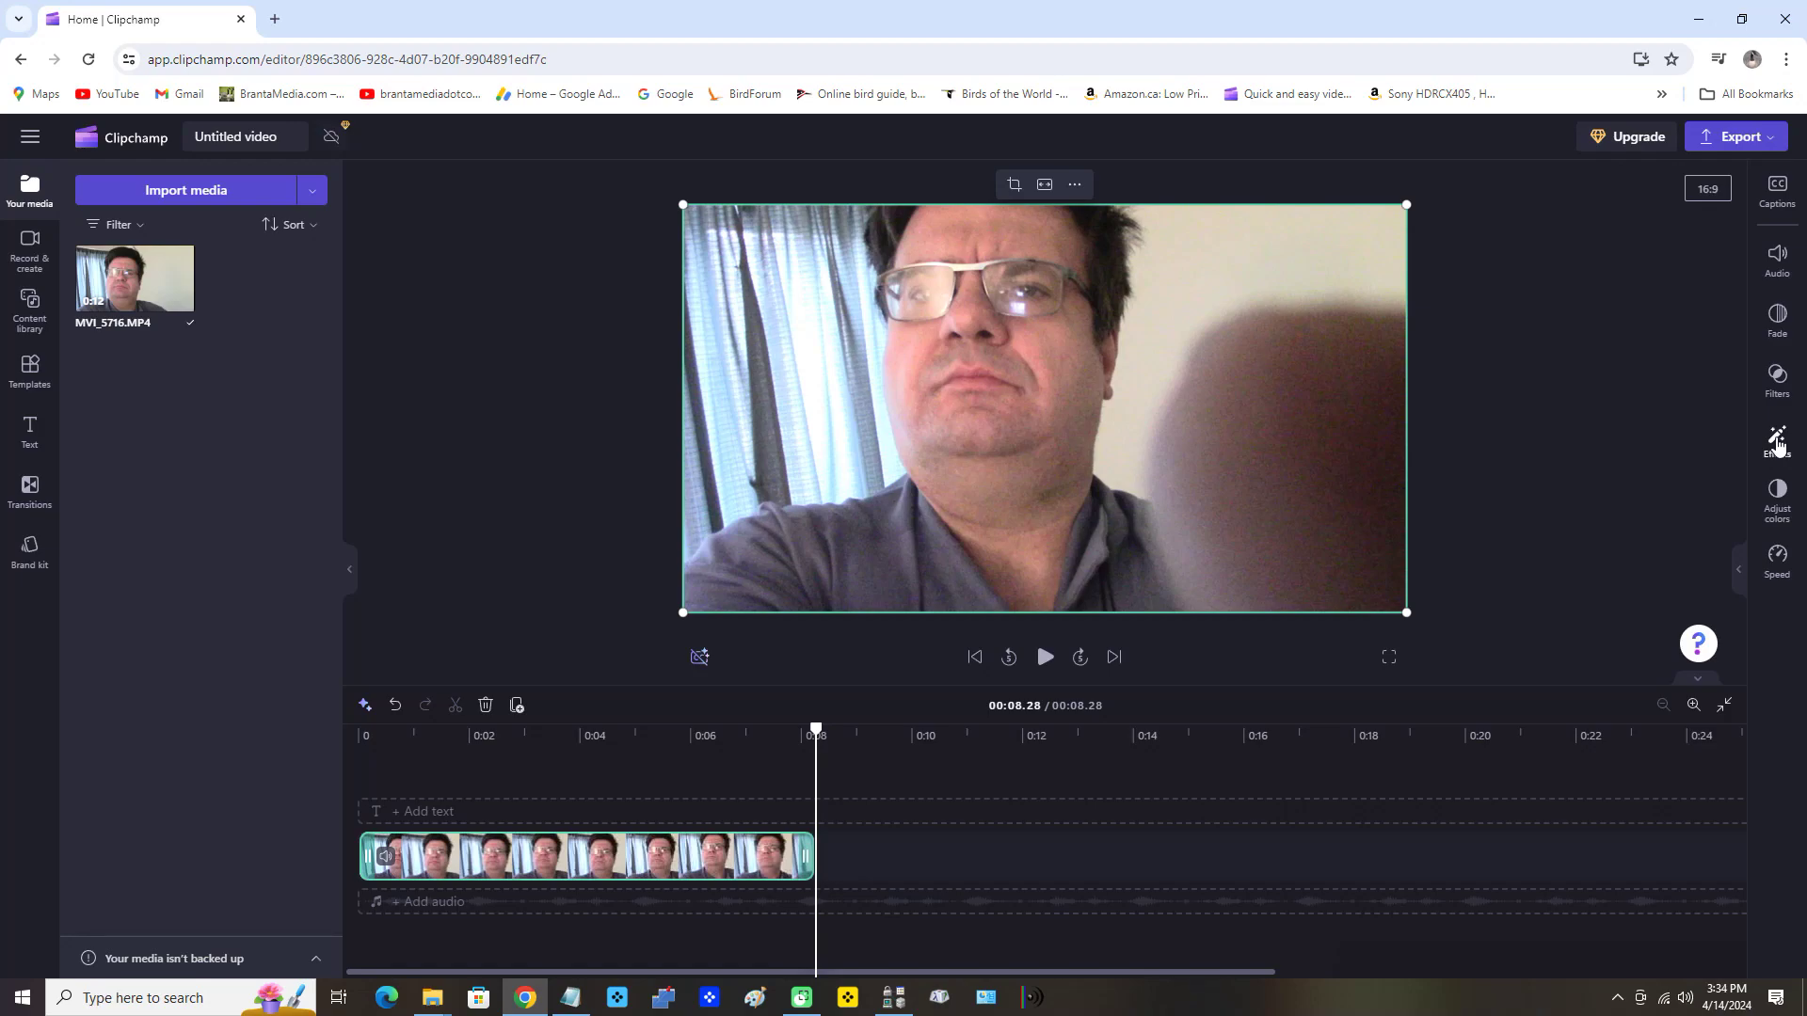
left_click(1776, 440)
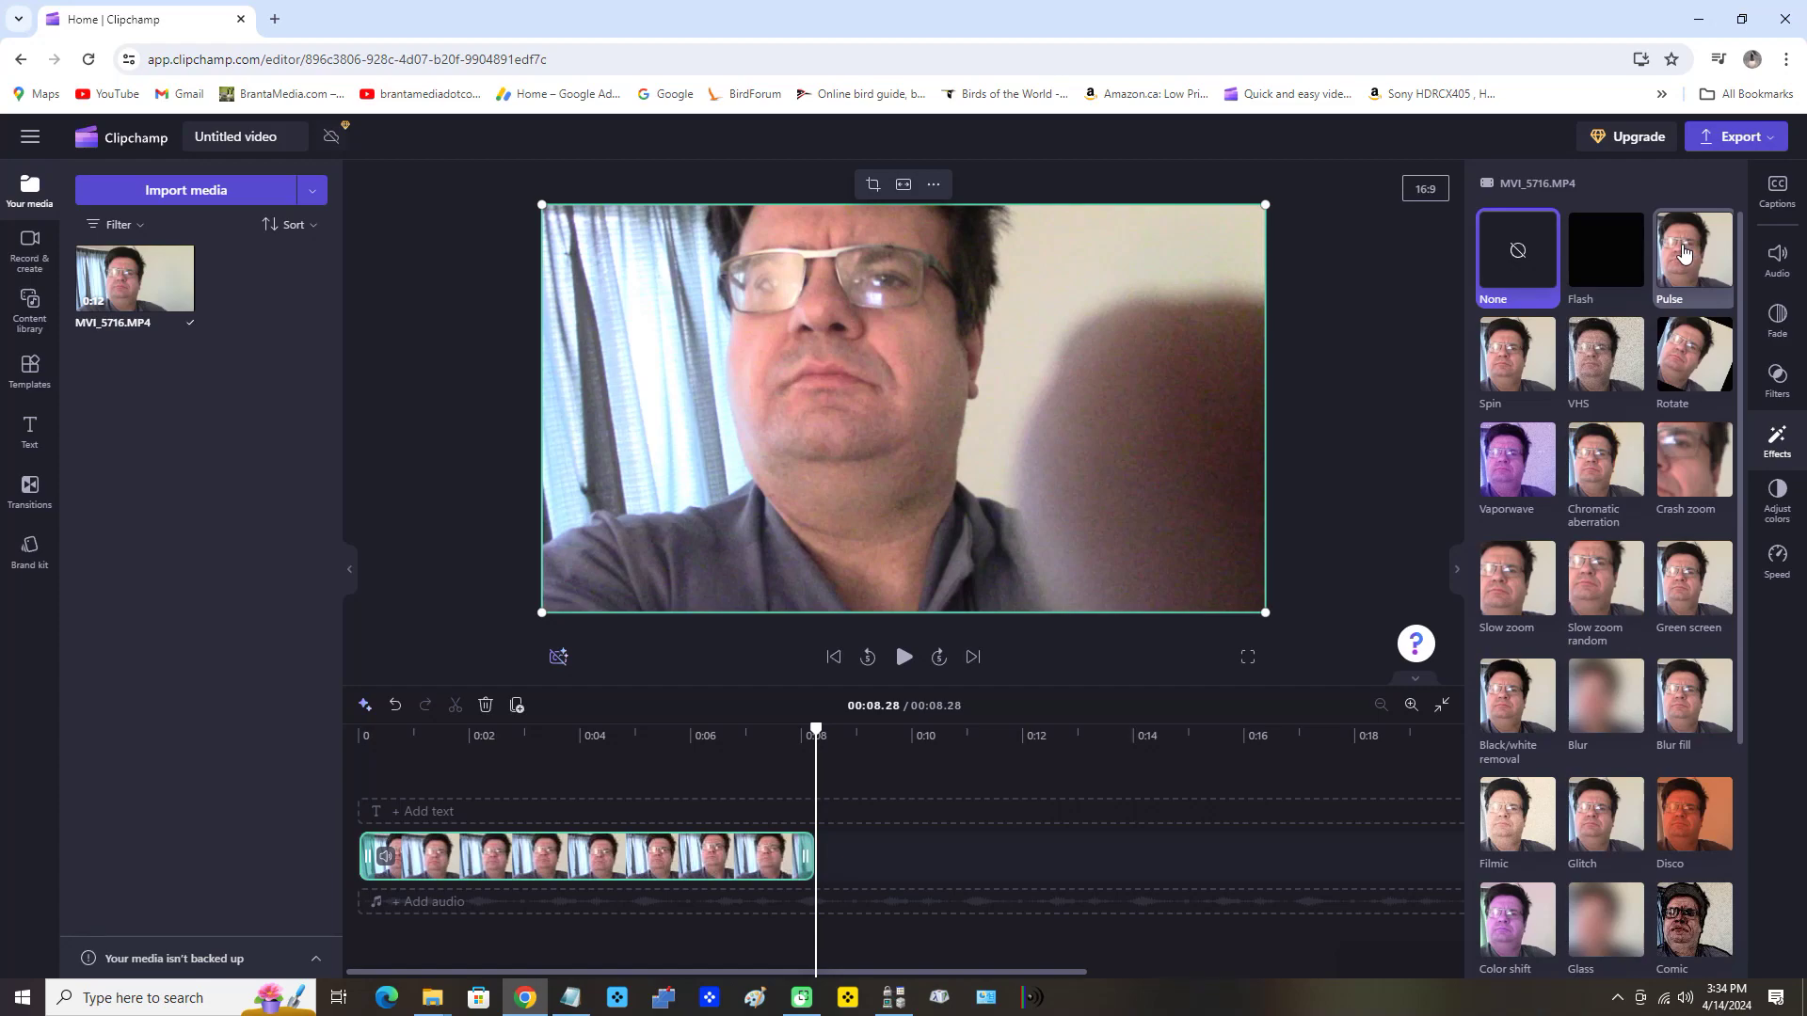
left_click(1683, 252)
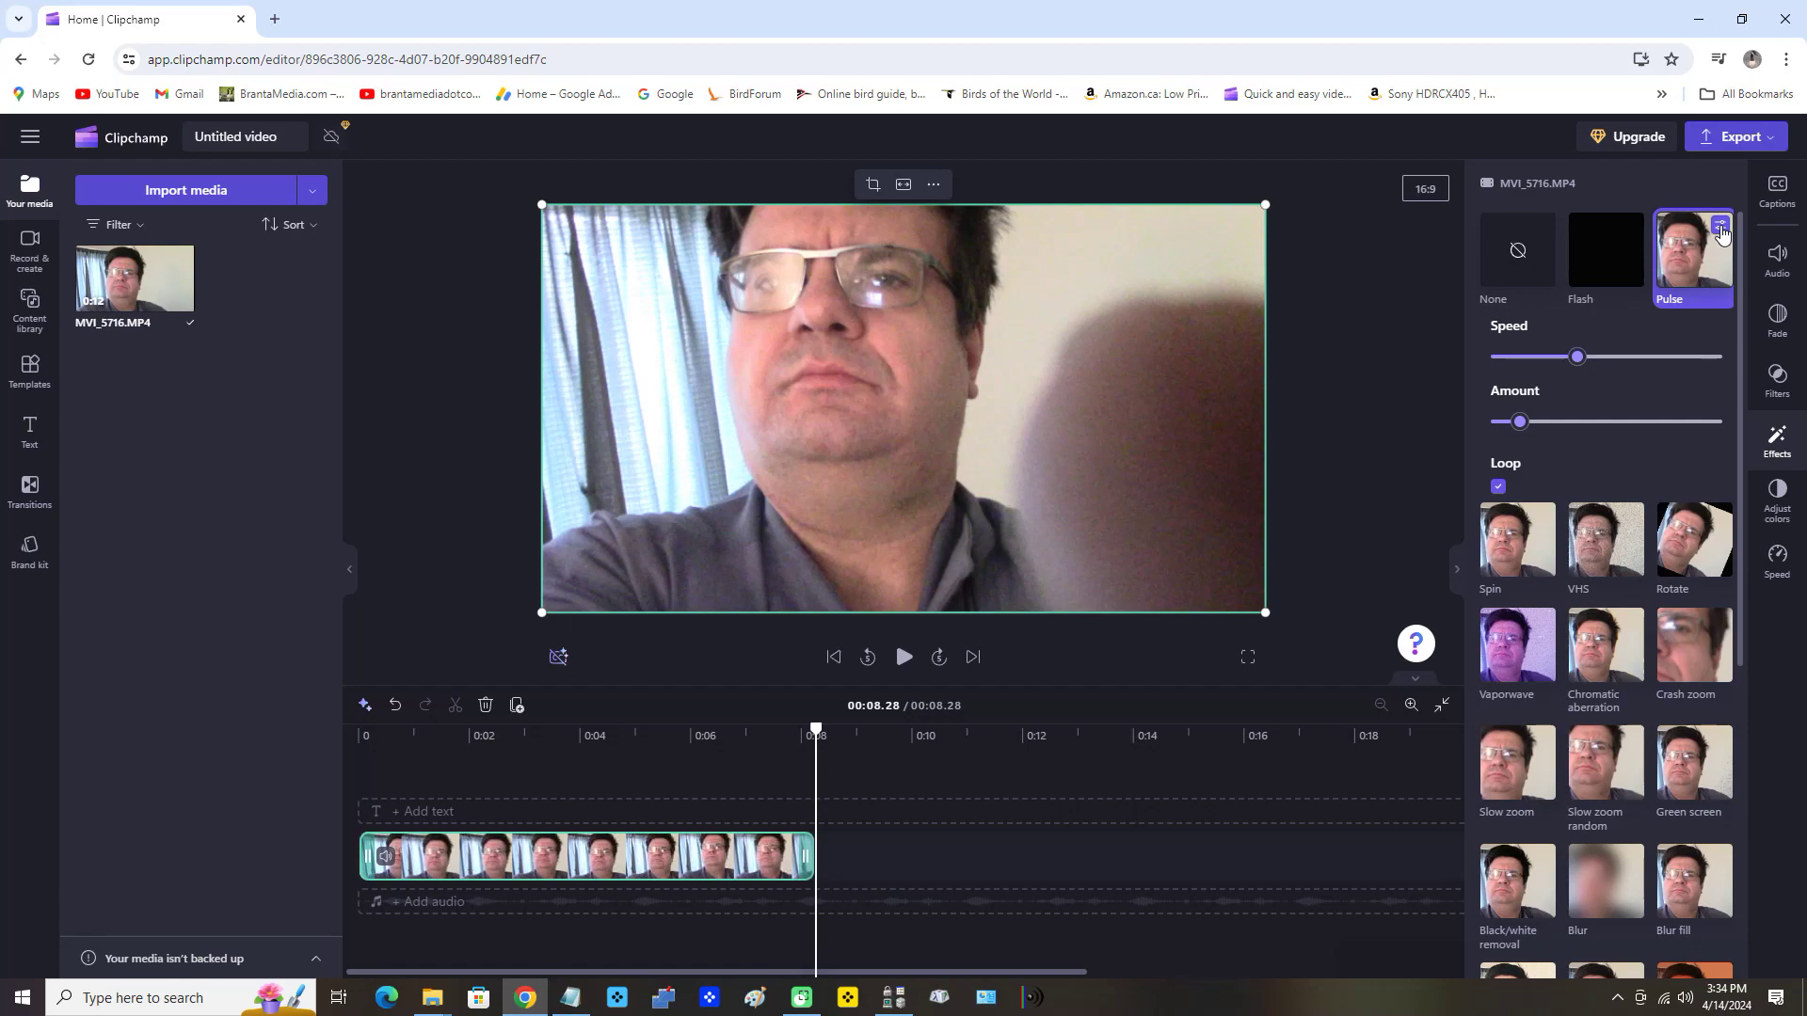
- Reopen the Pulse effect settings and try a different speed
left_click(1720, 230)
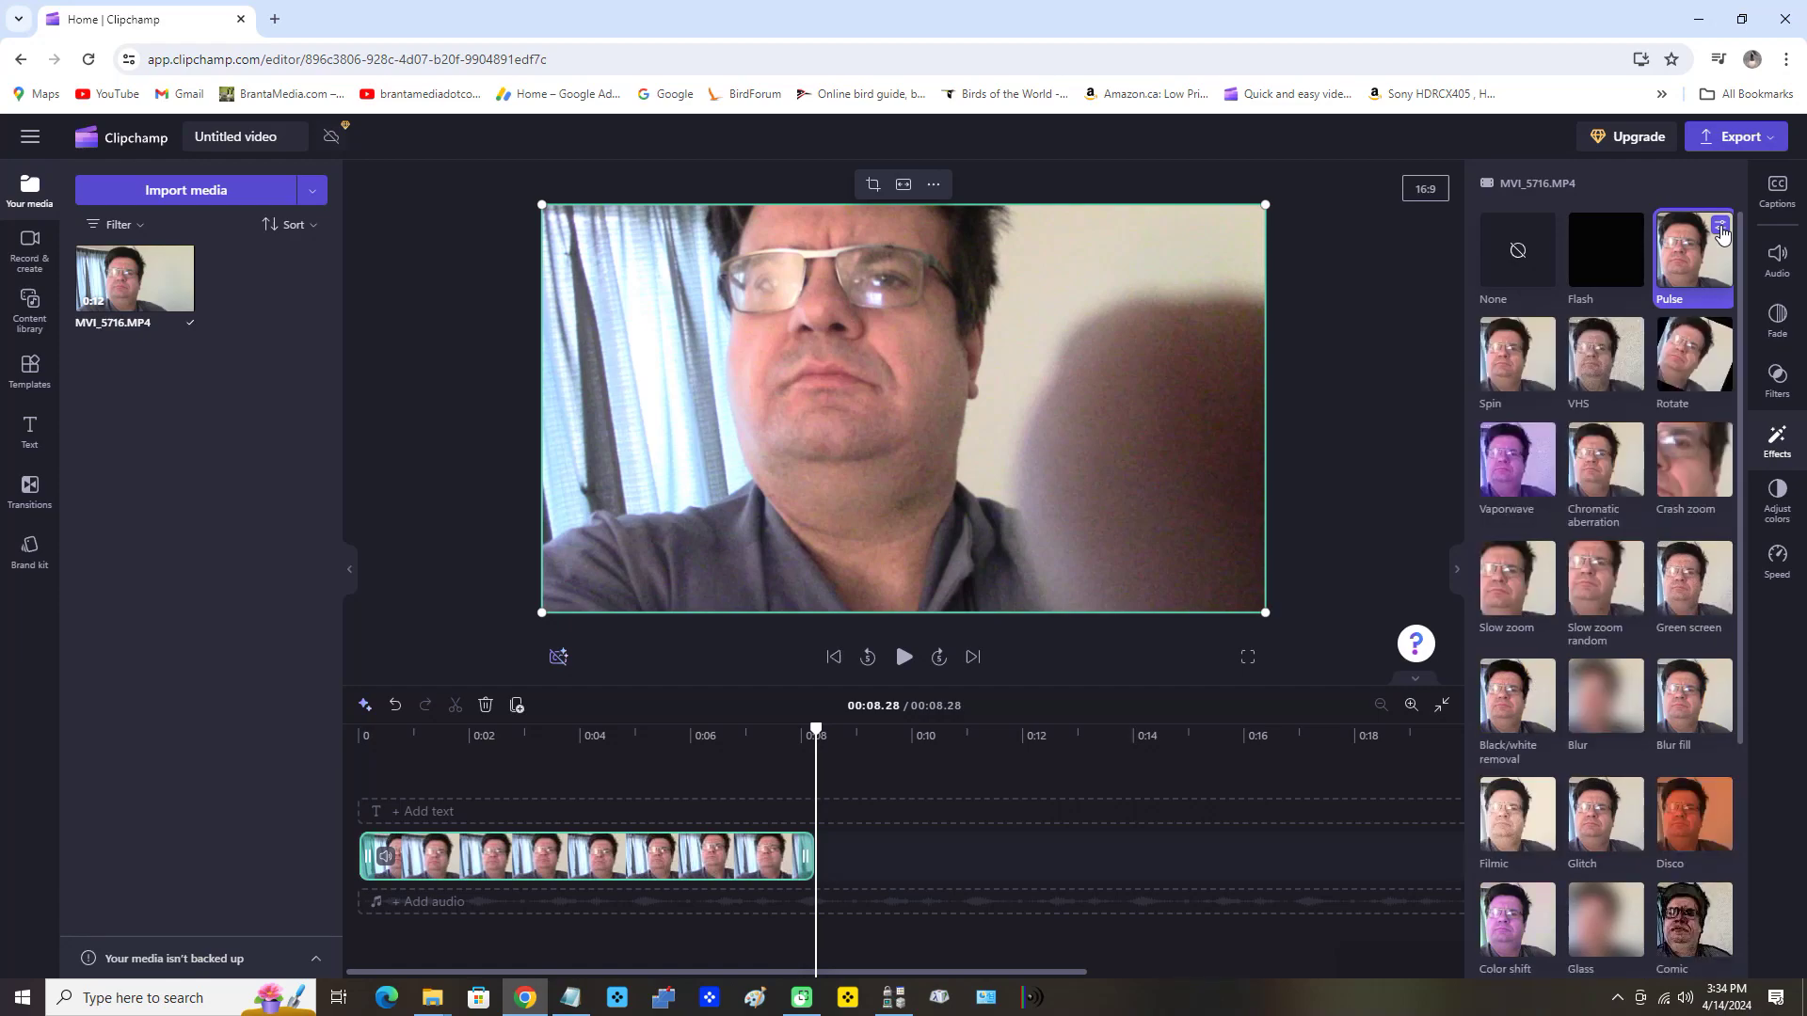
left_click(1720, 231)
mouse_move(1571, 354)
left_mouse_down()
mouse_move(1713, 355)
mouse_move(1577, 355)
left_mouse_up()
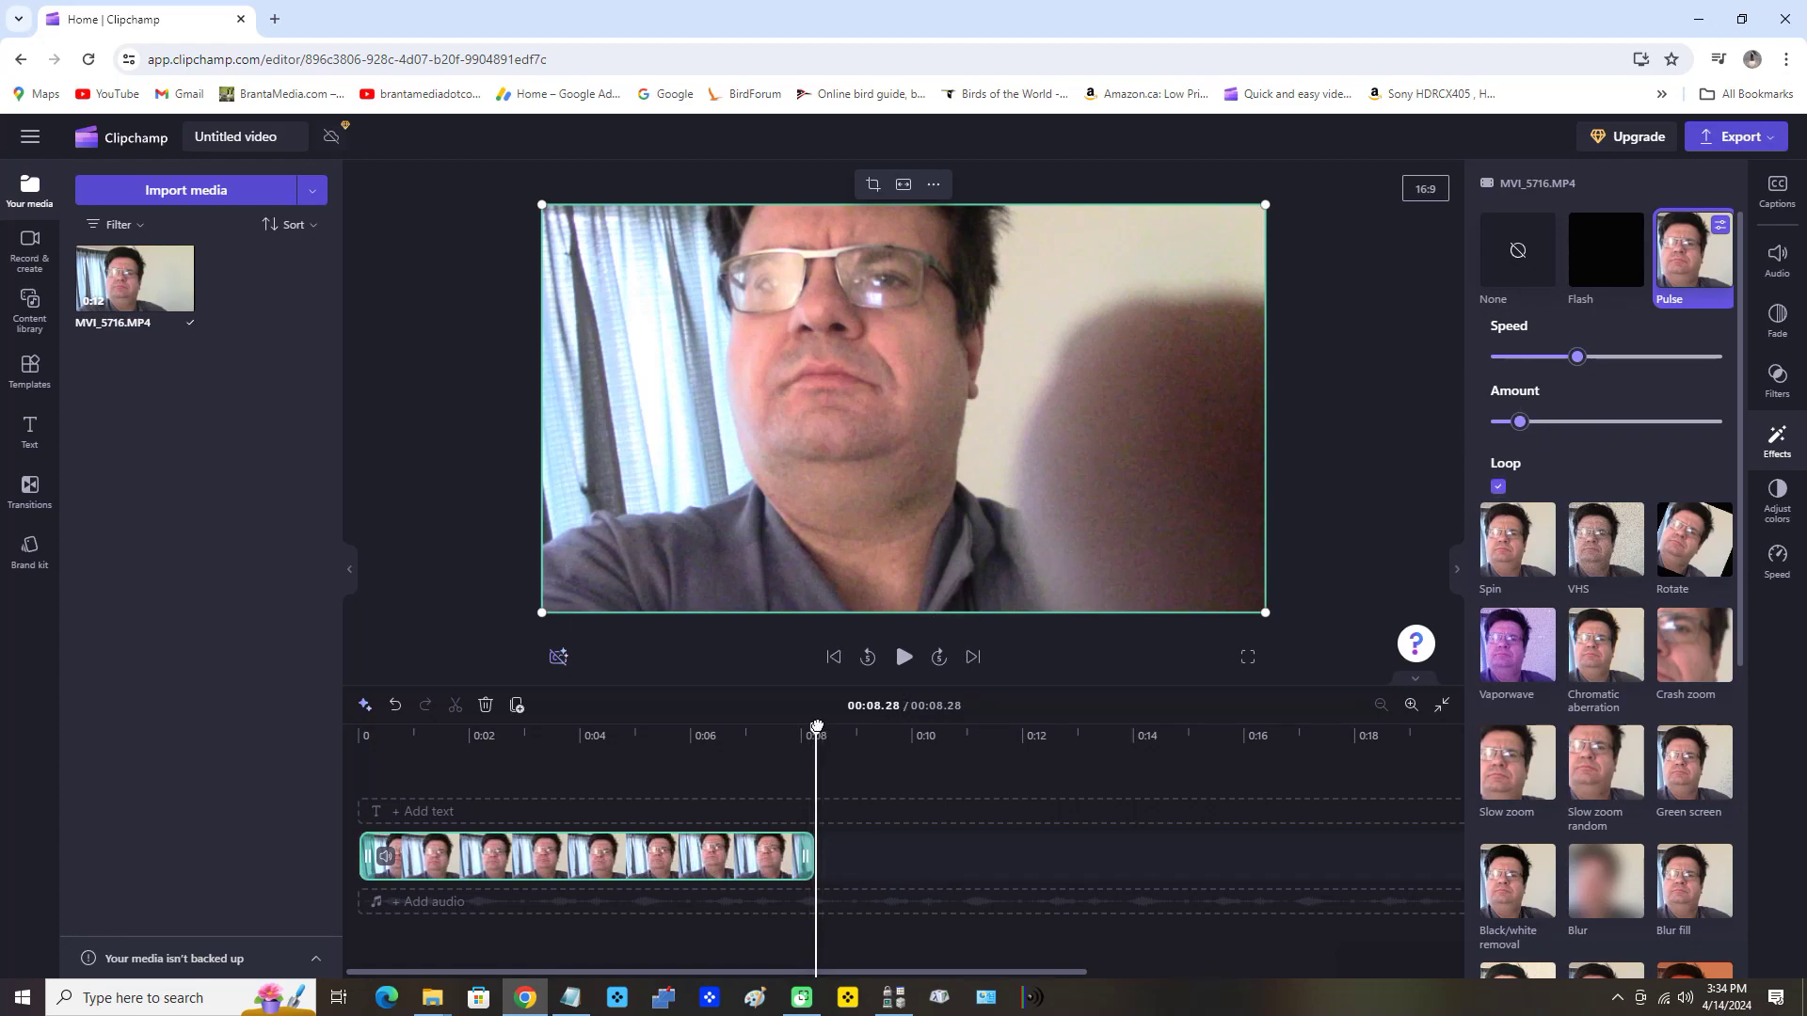
- Rewind and preview the pulsing clip, then switch Pulse looping off
mouse_move(824, 735)
left_mouse_down()
mouse_move(354, 742)
mouse_move(597, 753)
left_mouse_up()
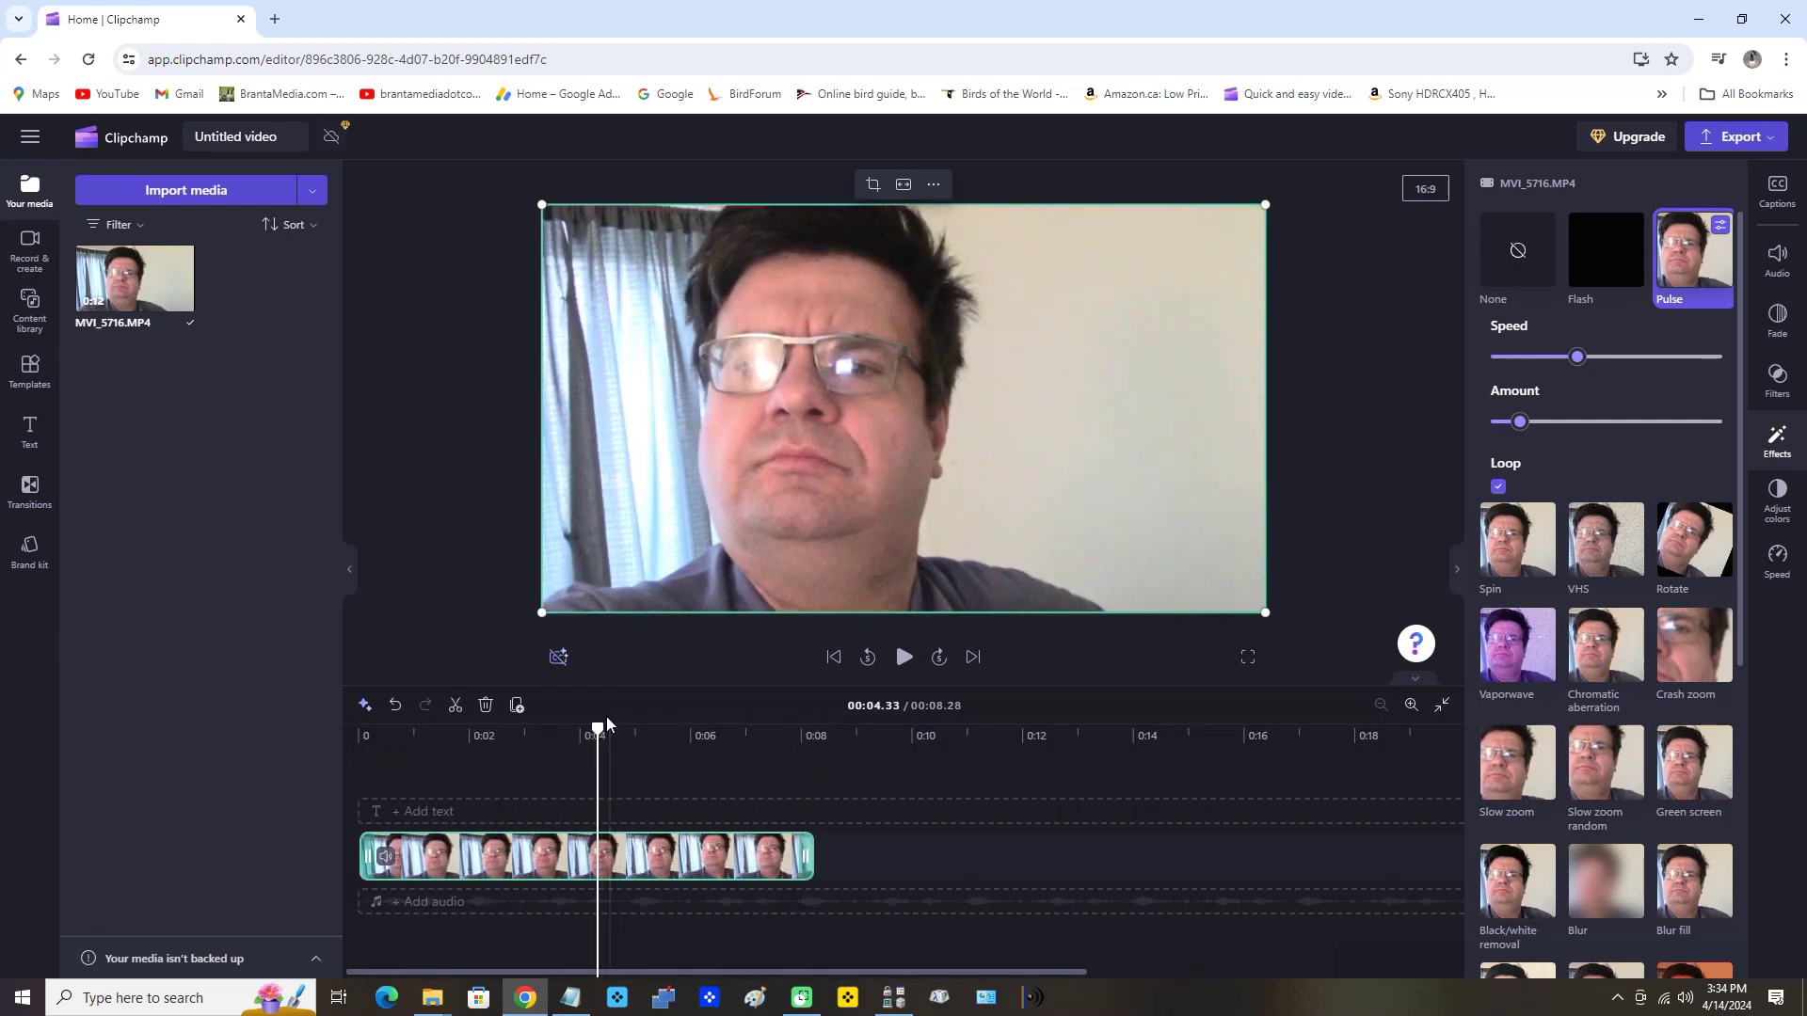
left_click_drag(597, 730, 352, 764)
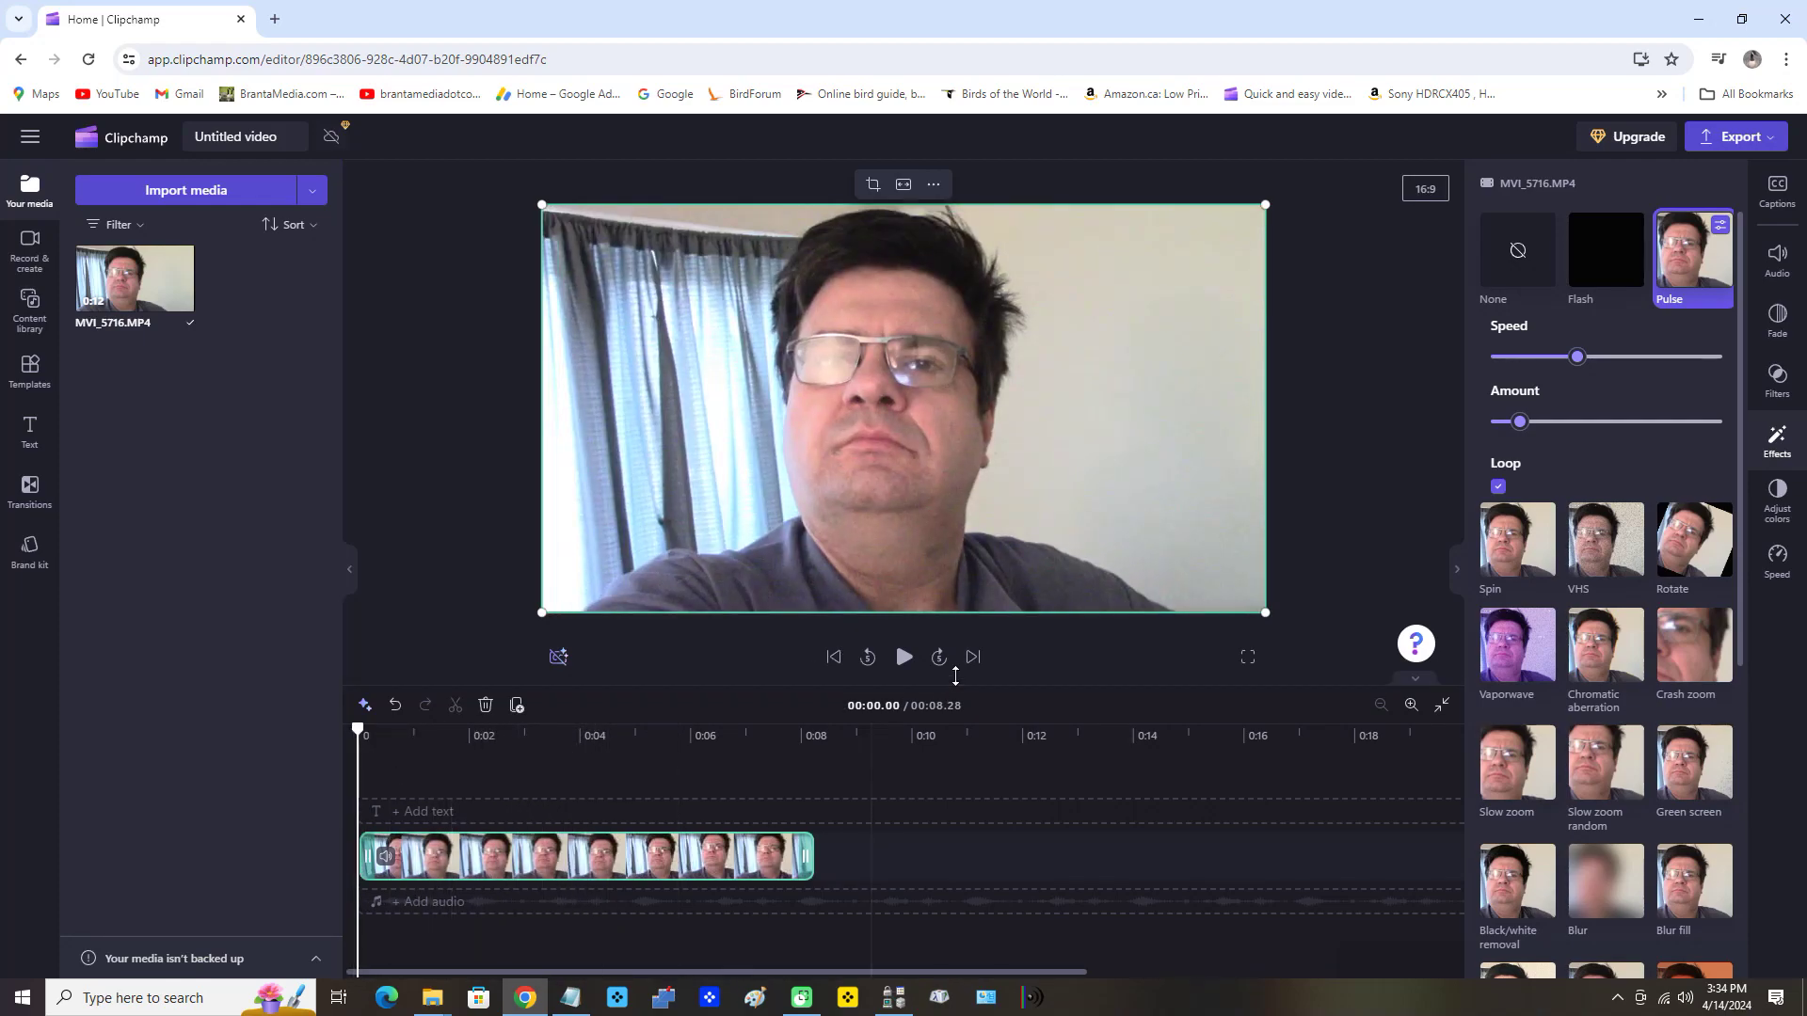
left_click(904, 658)
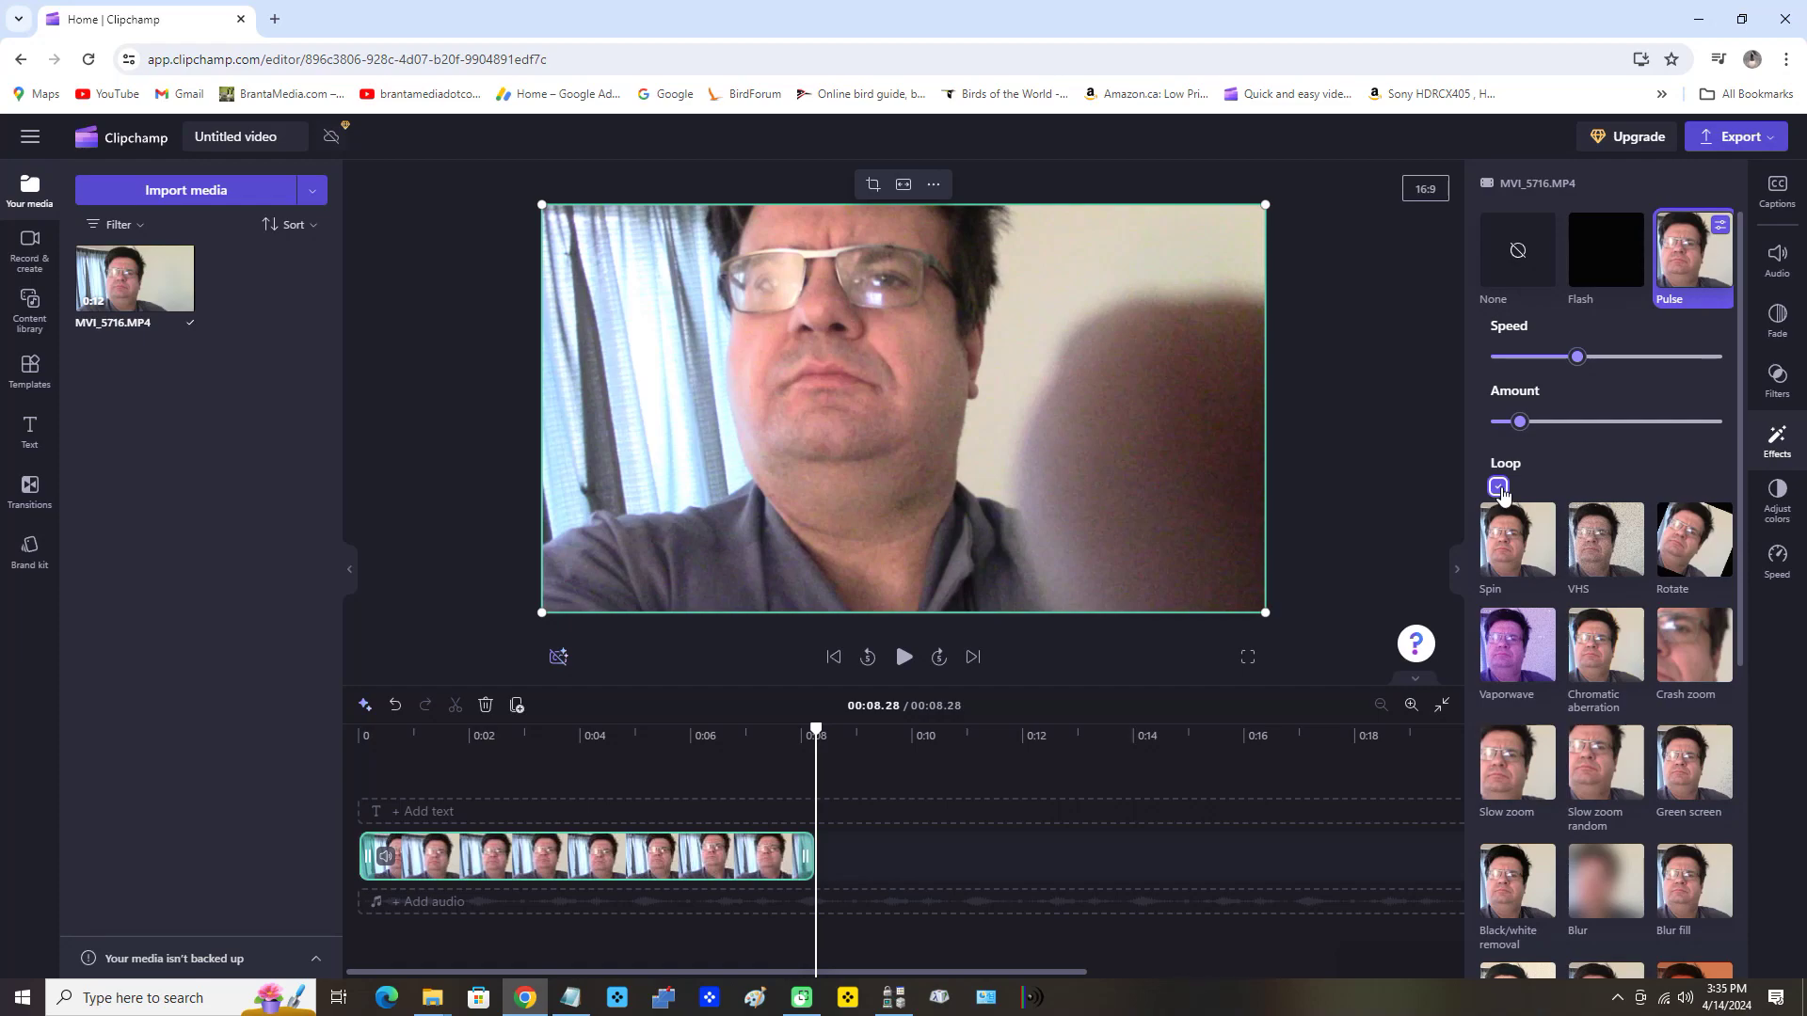
left_click(1498, 488)
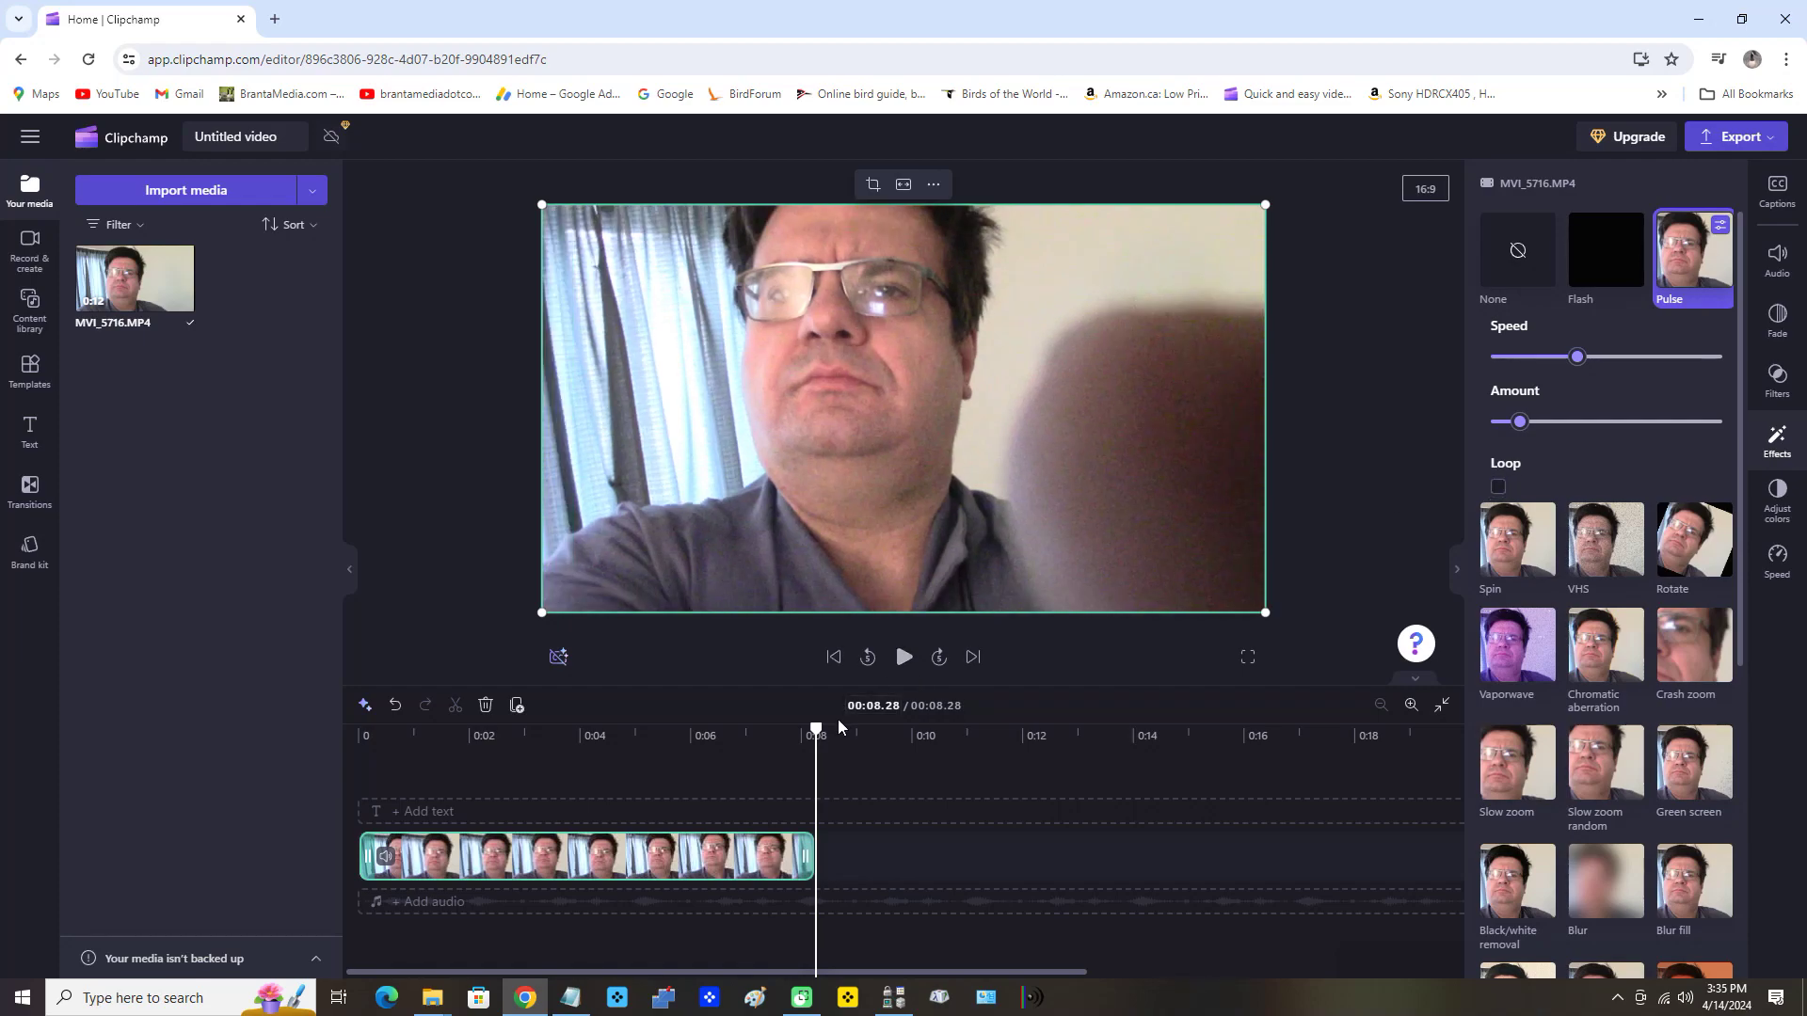
left_click_drag(767, 731, 353, 767)
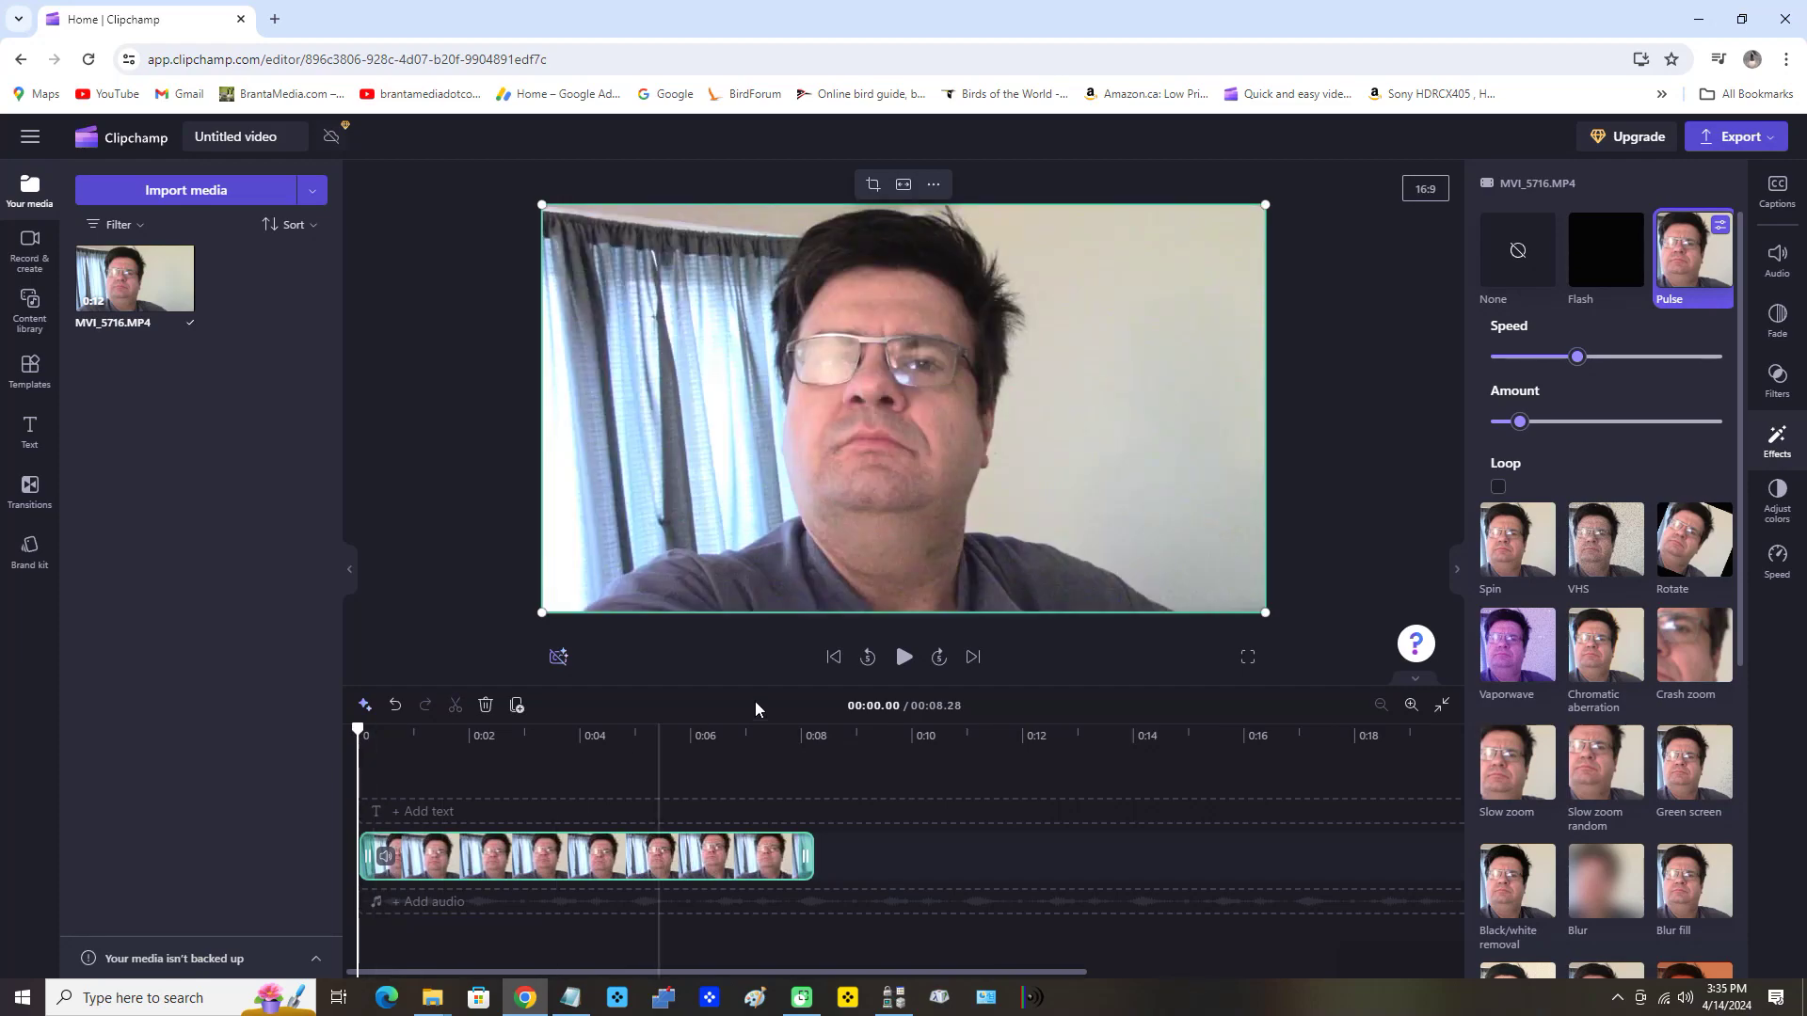
left_click(904, 659)
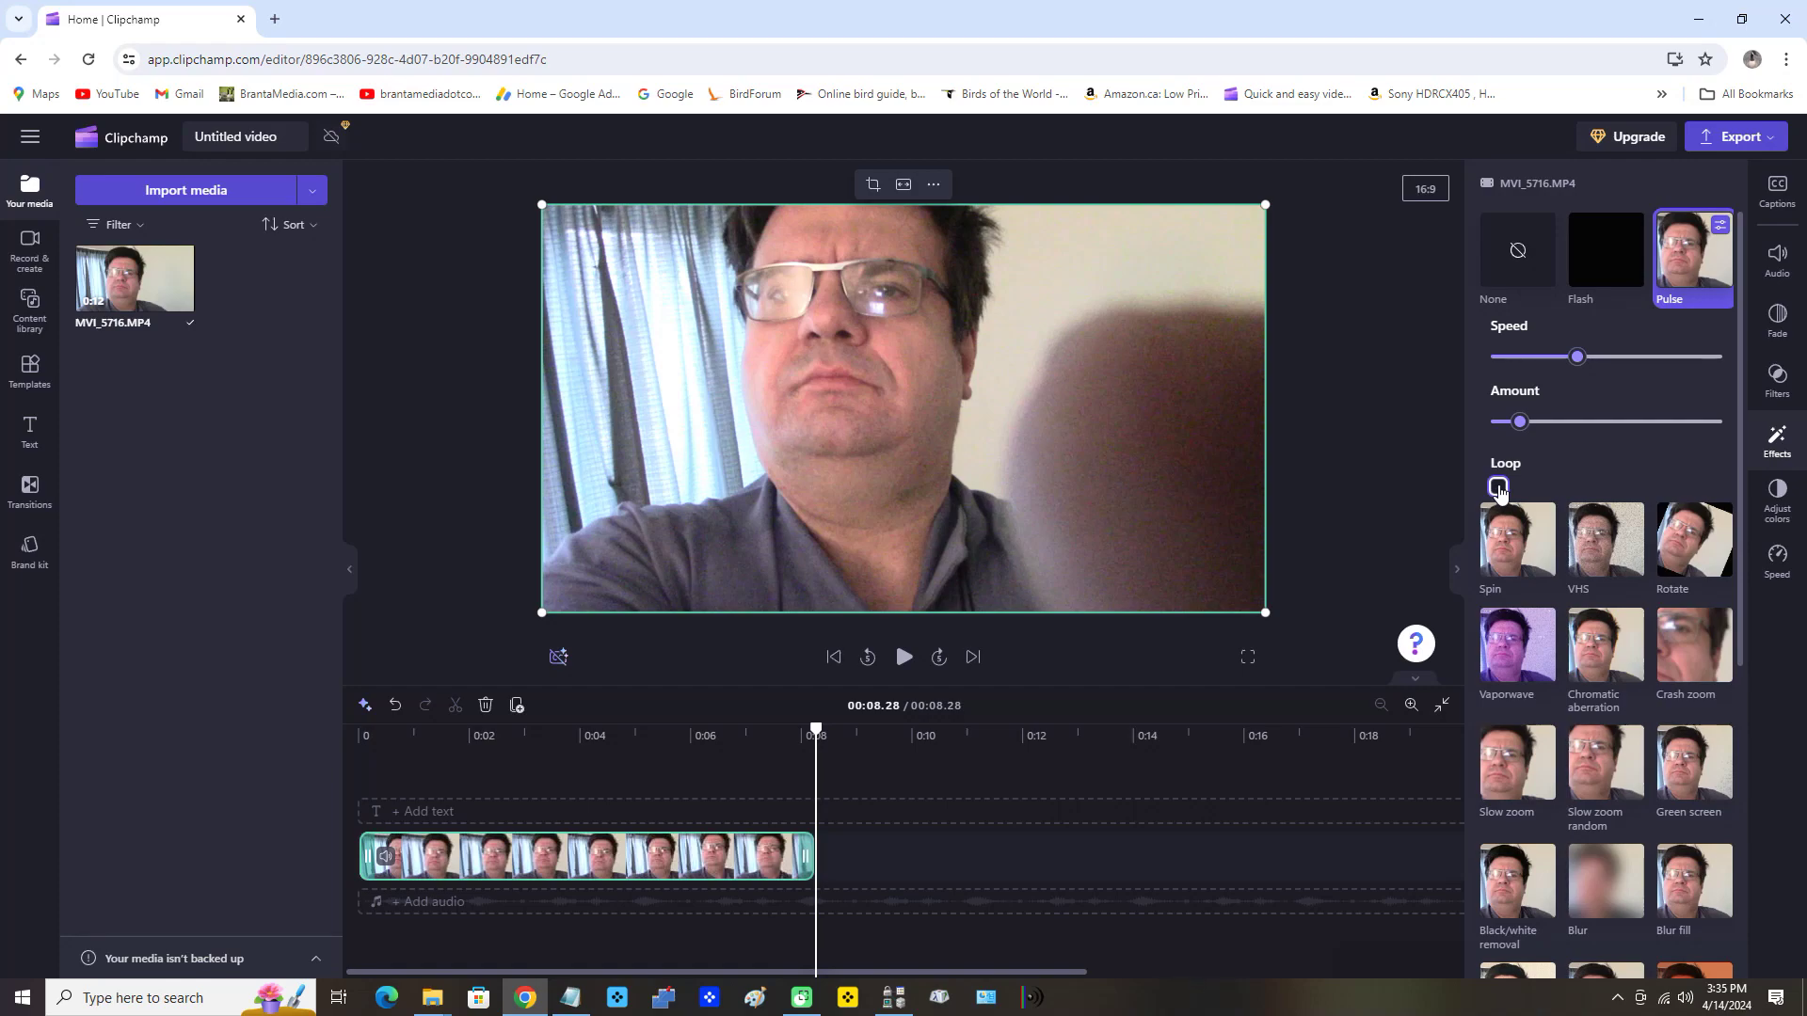
left_click(1498, 487)
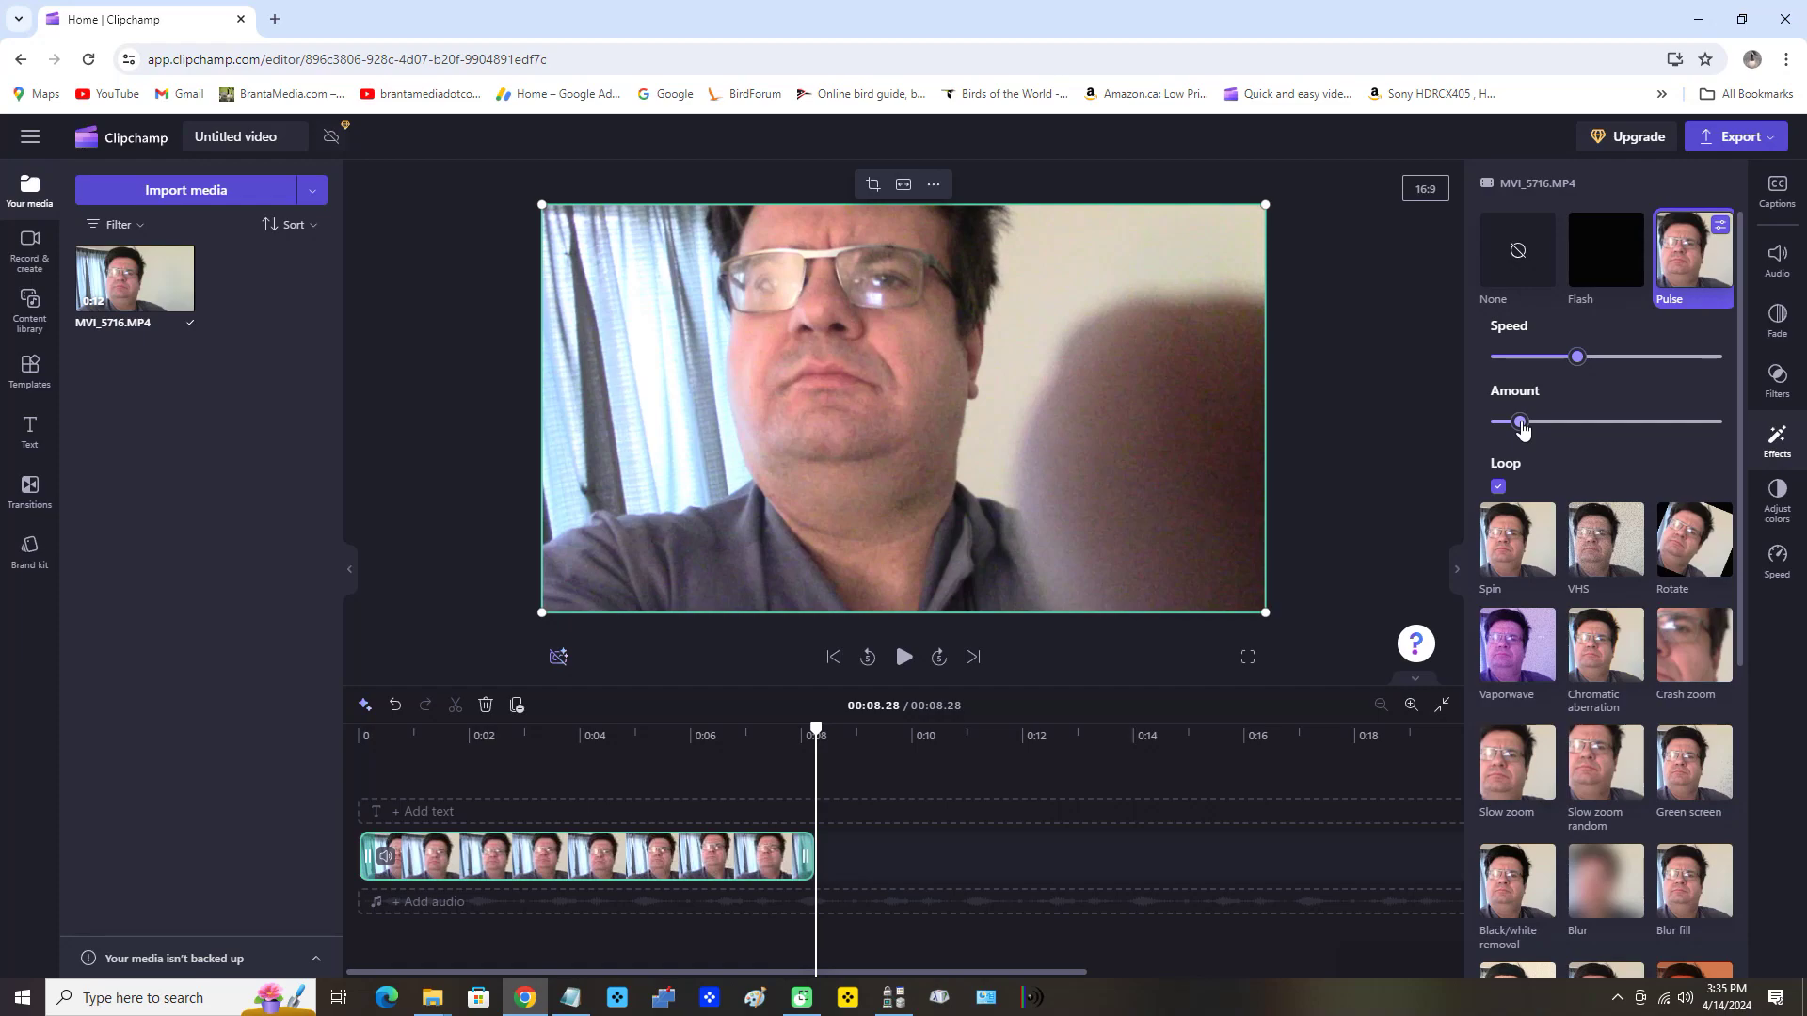
- Raise the Pulse amount and speed to maximum, then rewind the clip
left_click_drag(1520, 422, 1692, 454)
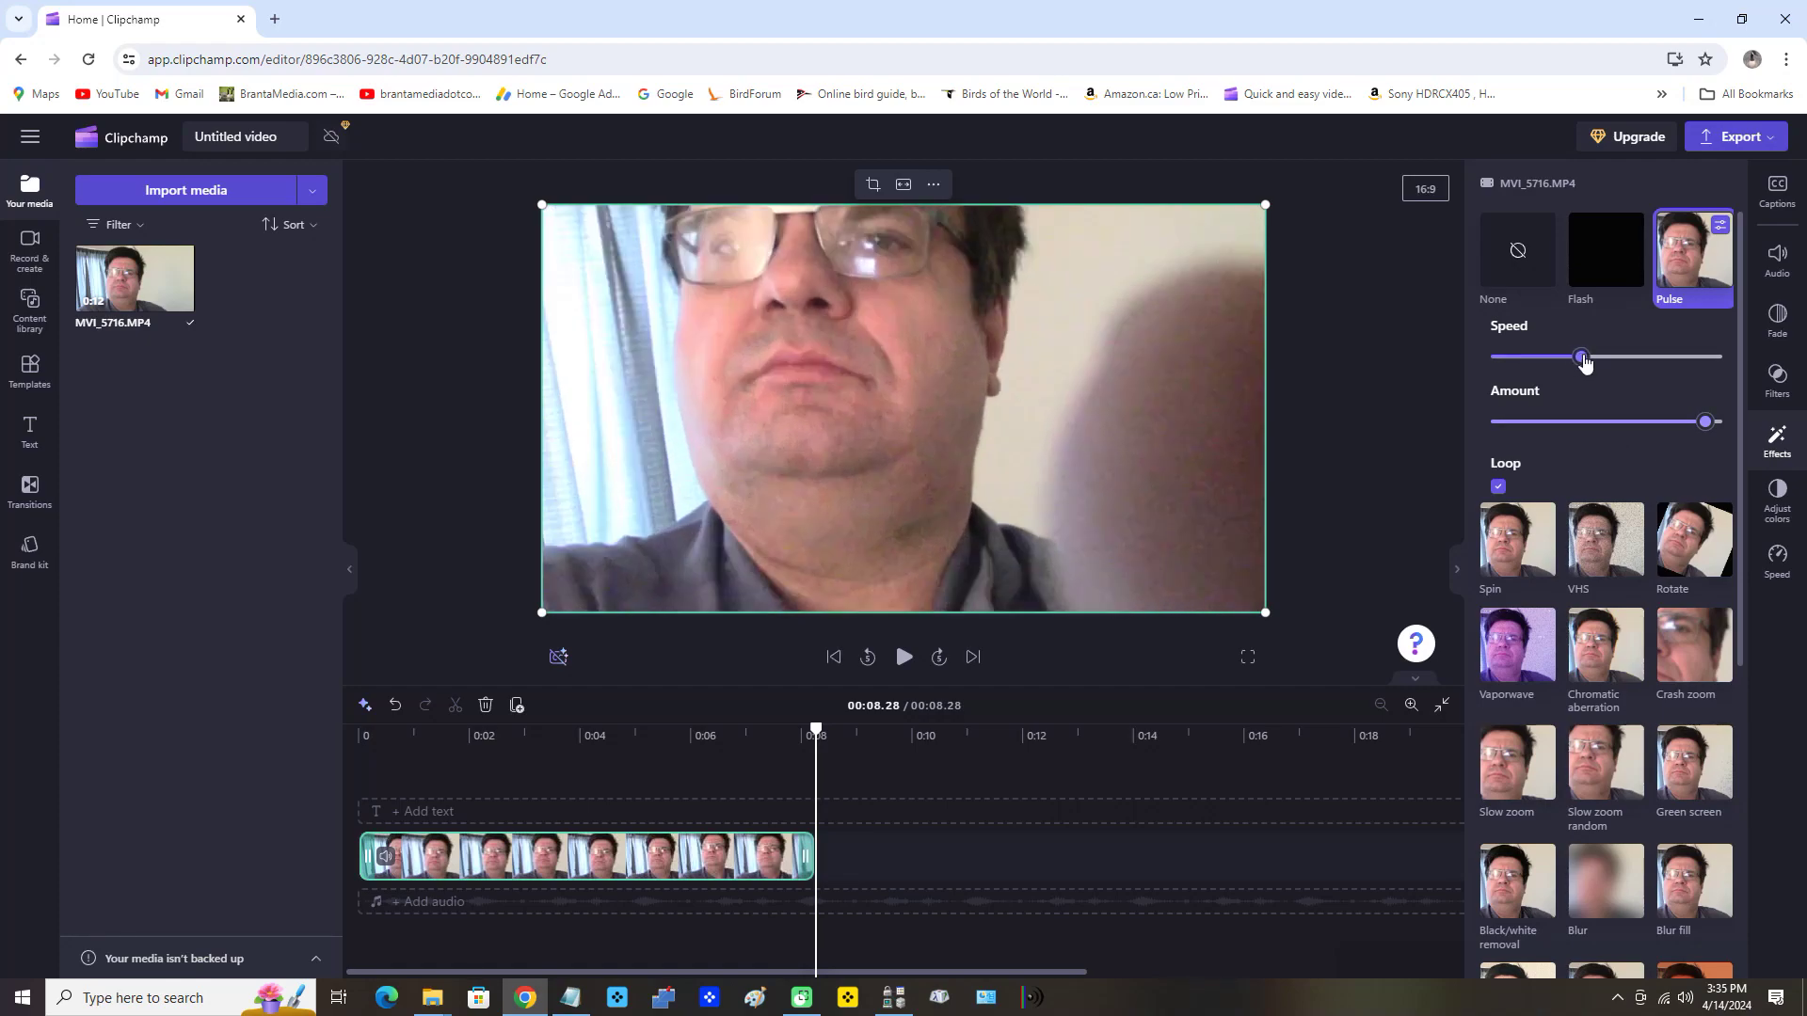
left_click_drag(1577, 359, 1747, 367)
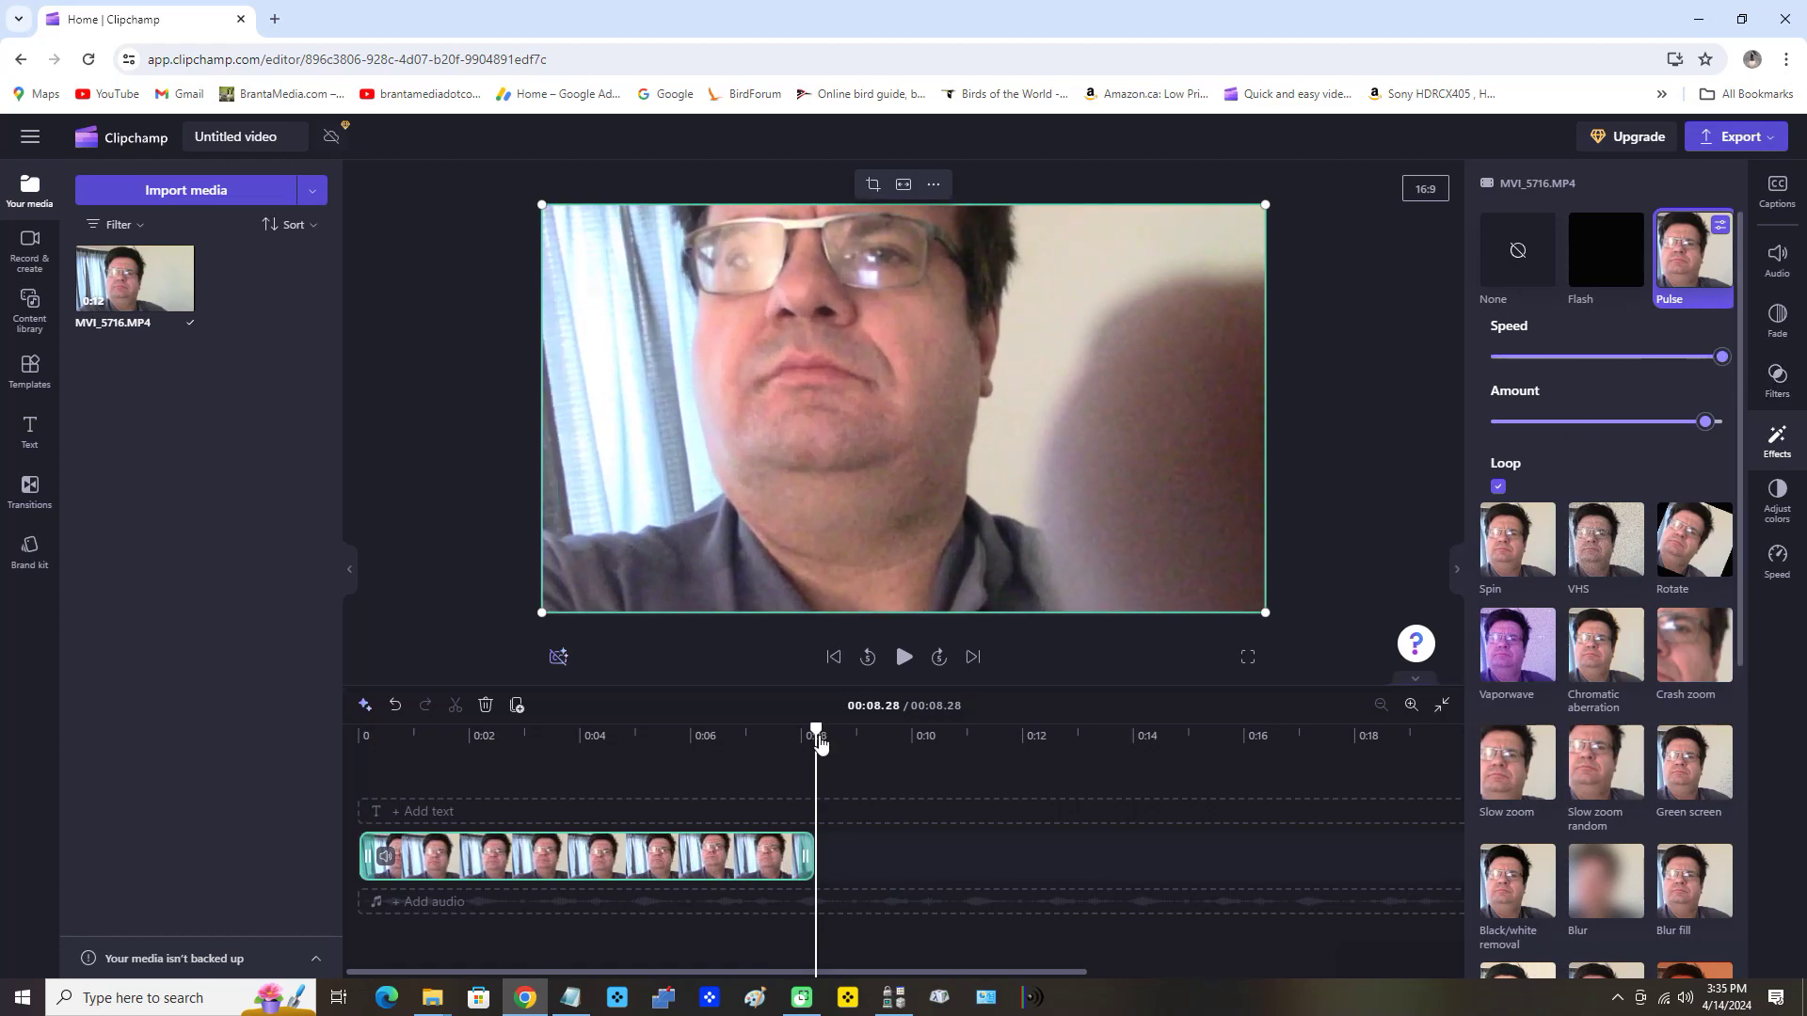
mouse_move(816, 727)
left_mouse_down()
mouse_move(489, 734)
mouse_move(360, 783)
left_mouse_up()
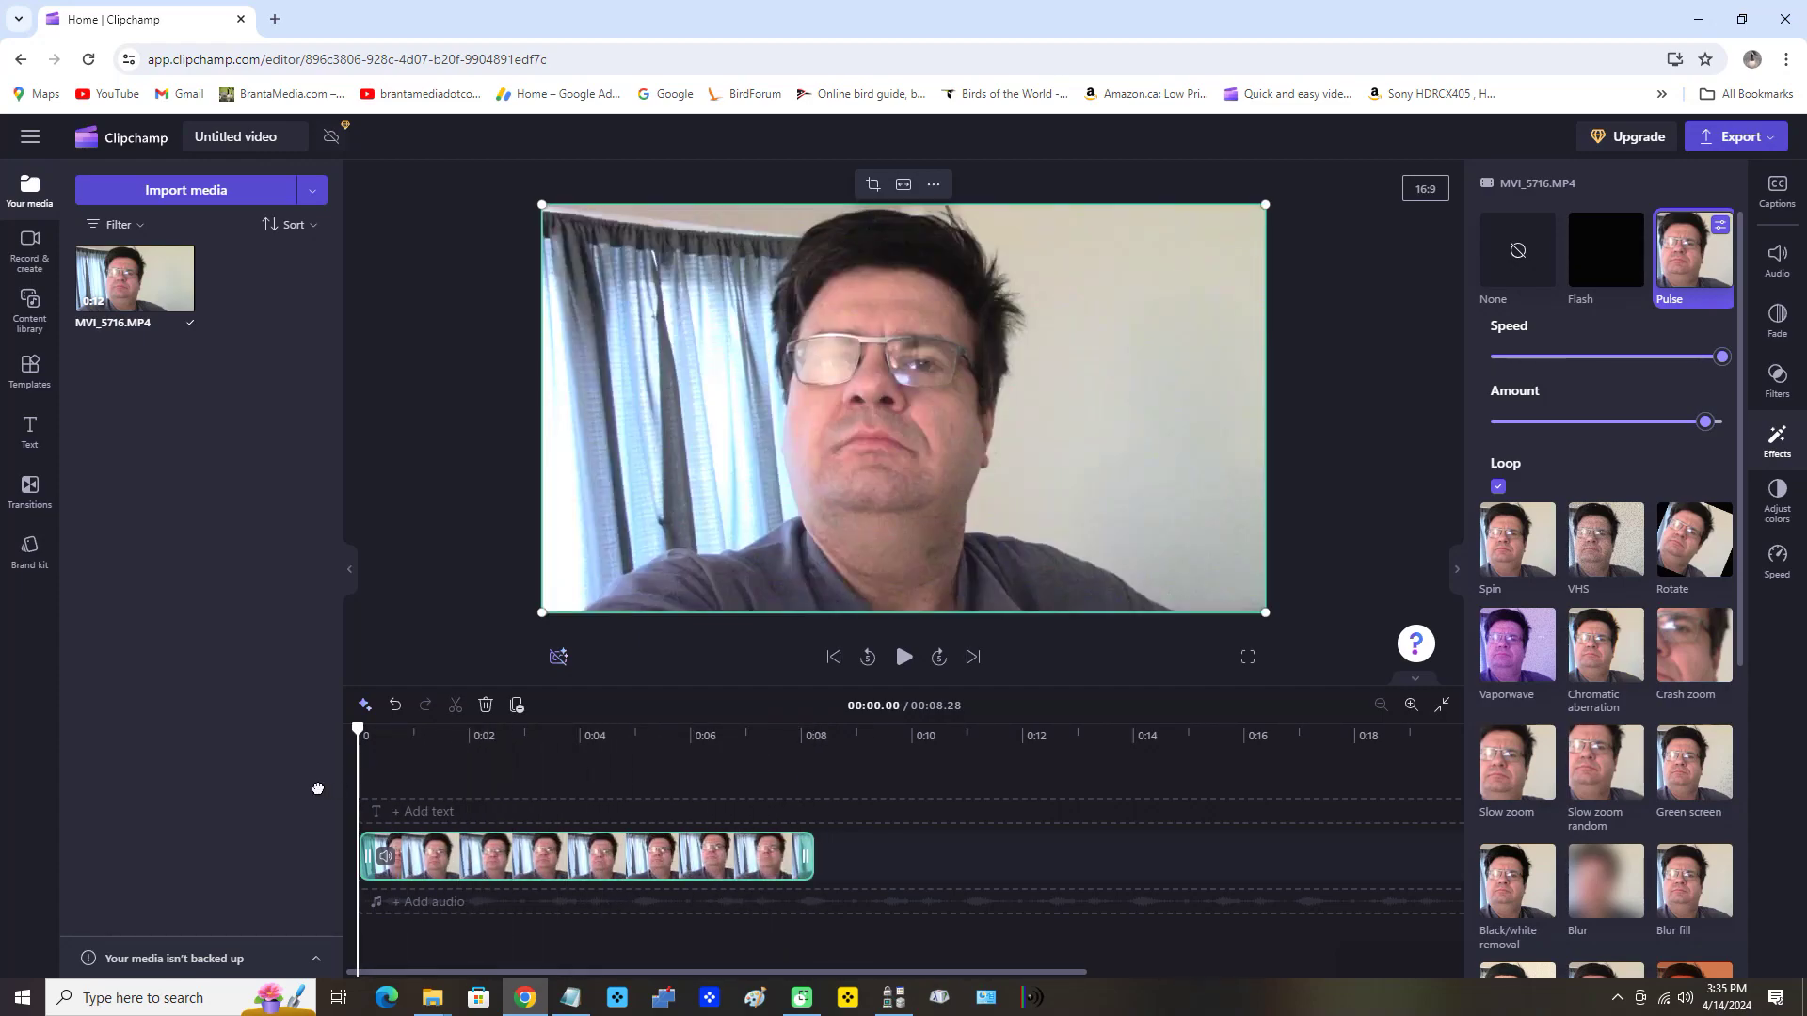
left_click(908, 661)
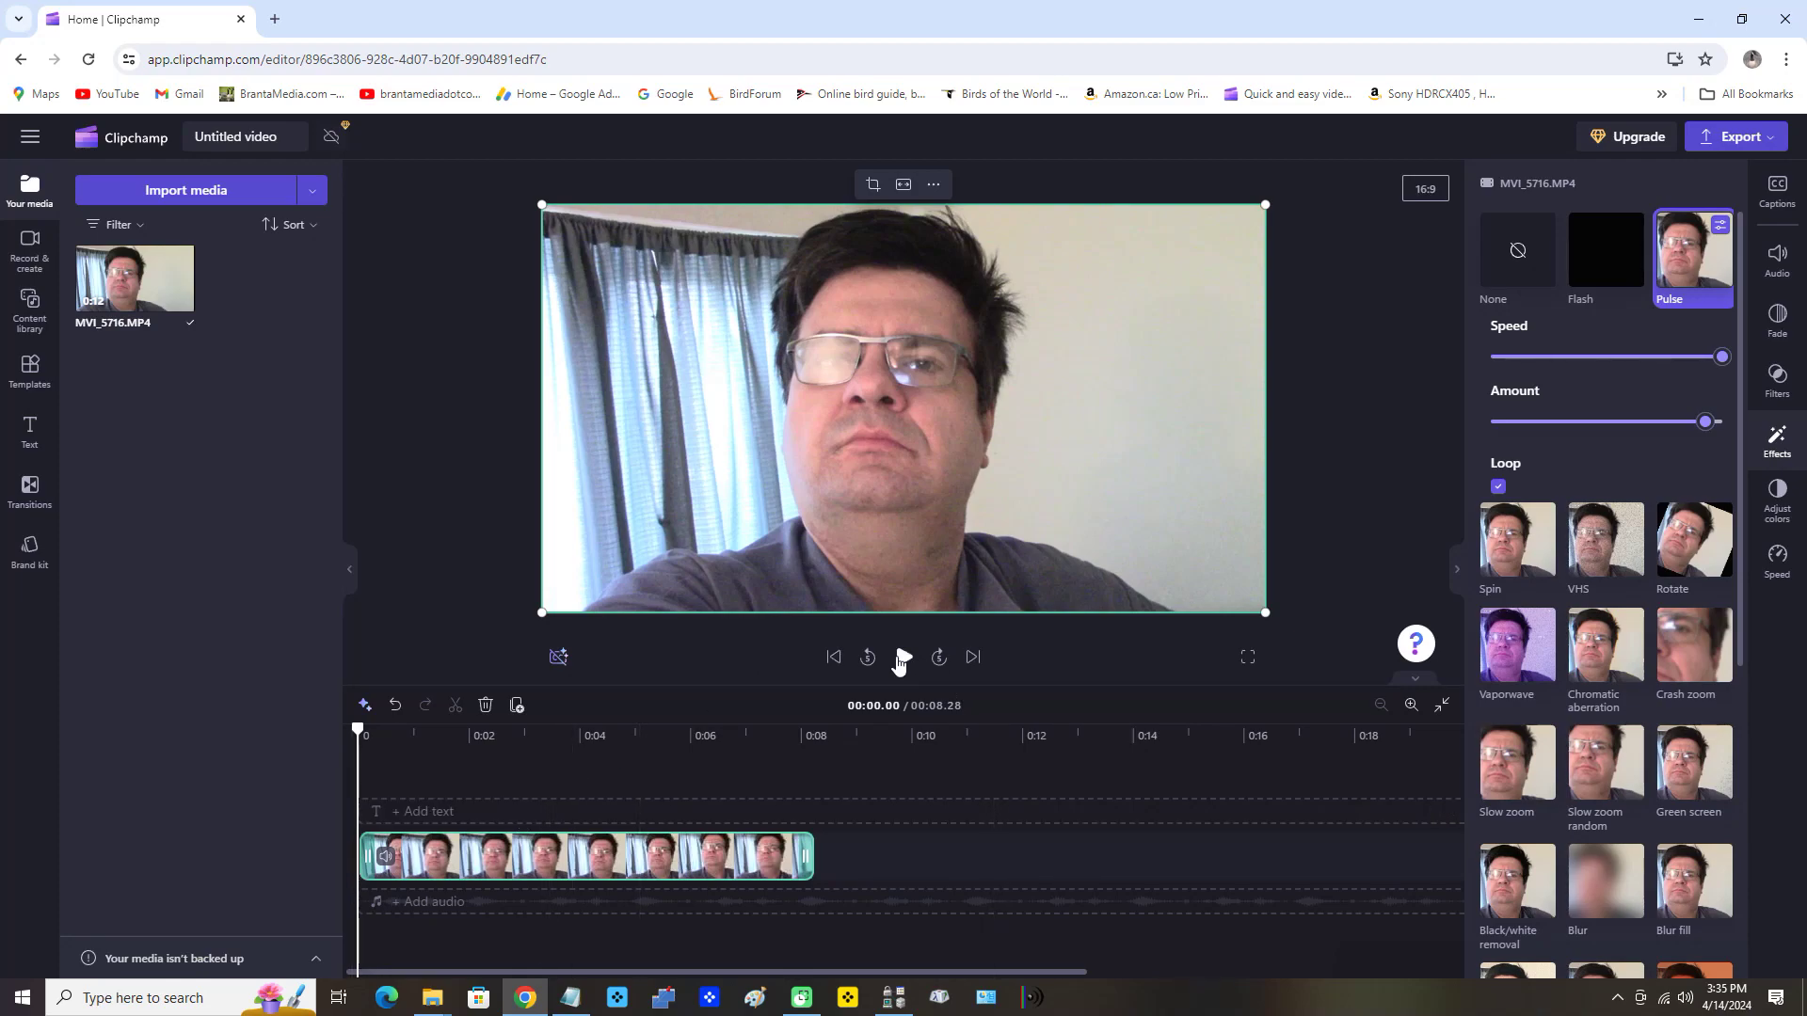